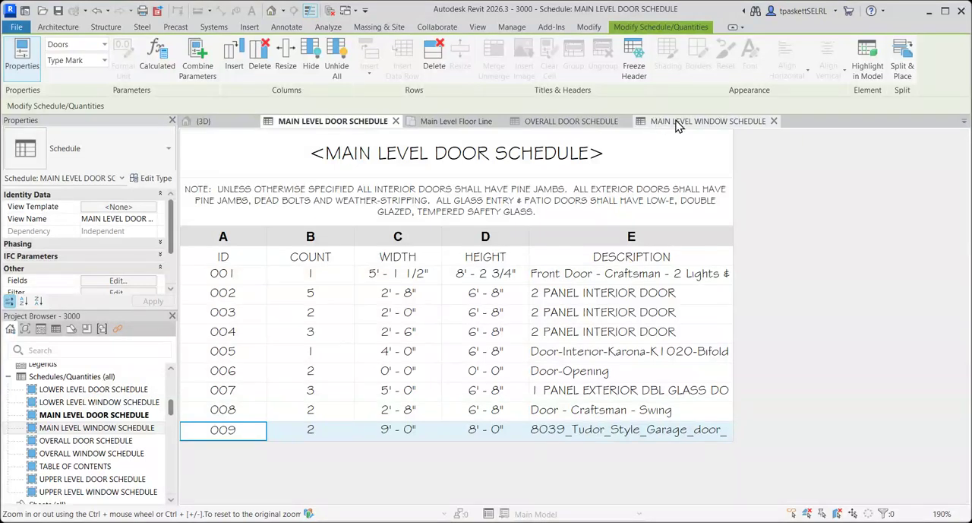
Set the ID of the 9'-0" by 8'-0" garage door row in the main level door schedule to 009.
{"action": "left_click", "coordinate": [560, 301]}
{"action": "left_click", "coordinate": [248, 435]}
{"action": "type", "text": "009"}
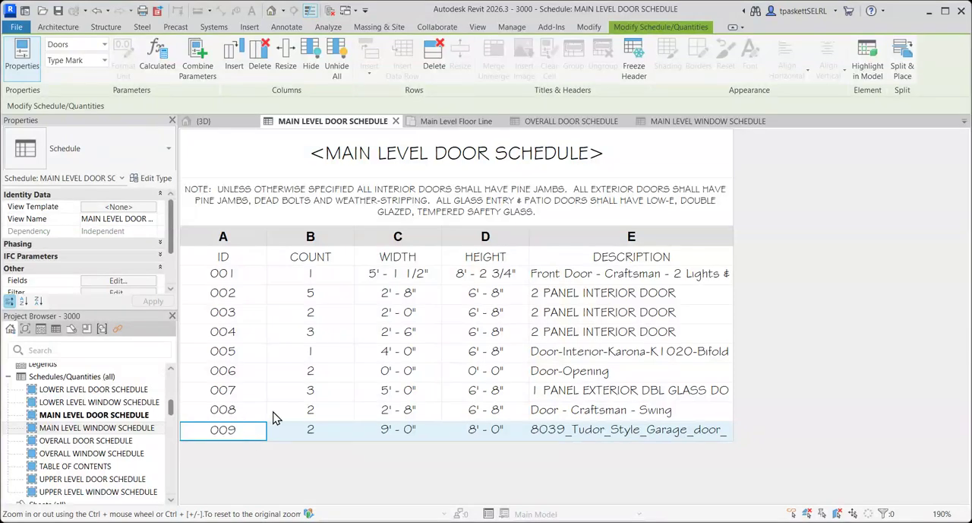
{"action": "key", "text": "Return"}
{"action": "left_click", "coordinate": [531, 312]}
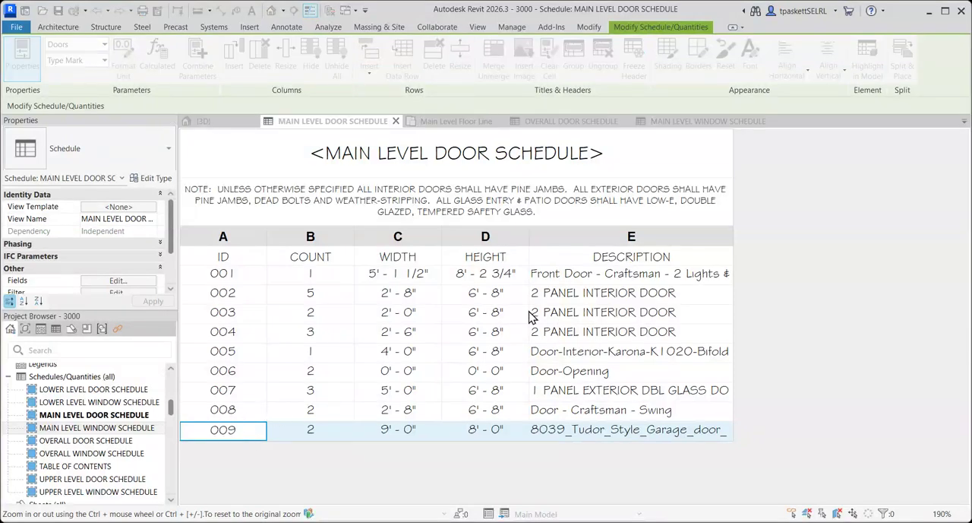
Examine the fixed window with ID 547 in the main level window schedule and locate its tag on the main level floor plan.
{"action": "left_click", "coordinate": [729, 124]}
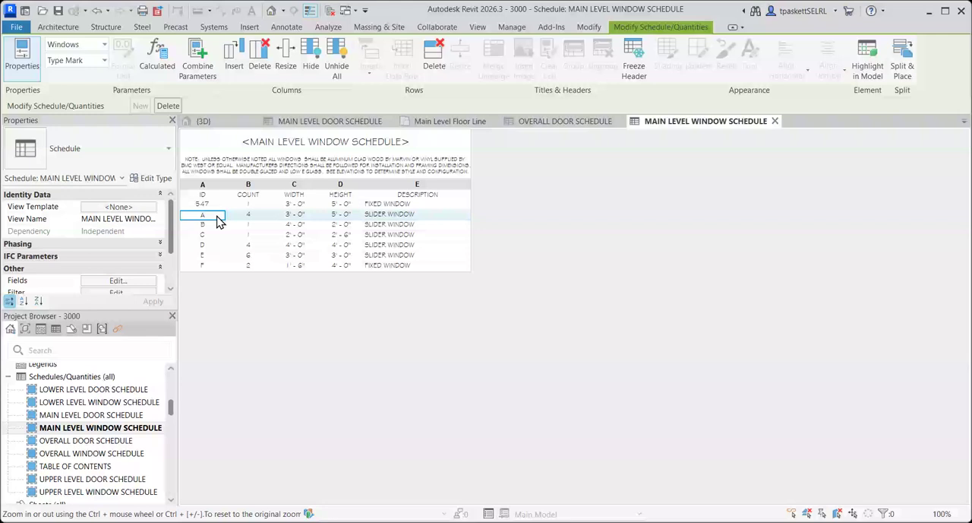
{"action": "double_click", "coordinate": [218, 205]}
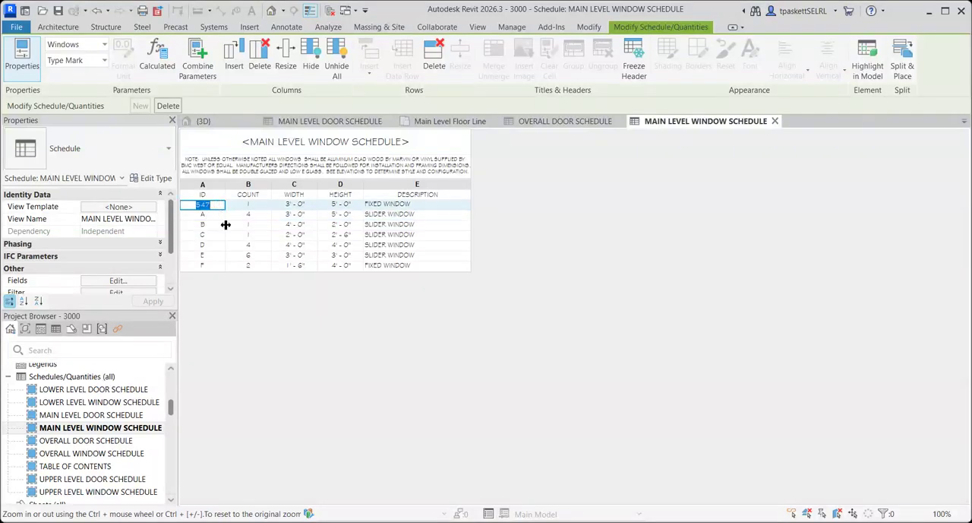
{"action": "left_click", "coordinate": [459, 125]}
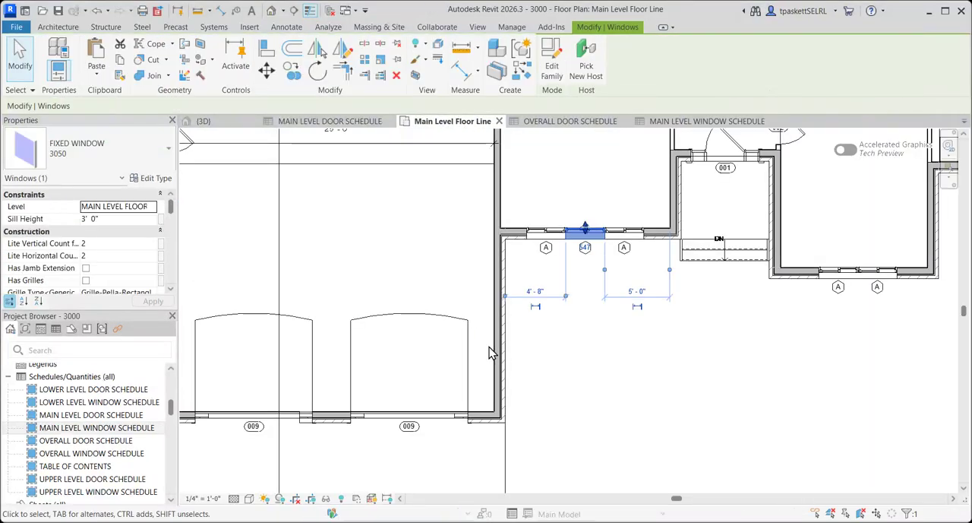
{"action": "left_click", "coordinate": [585, 251]}
{"action": "left_click", "coordinate": [568, 360]}
{"action": "left_click", "coordinate": [532, 363]}
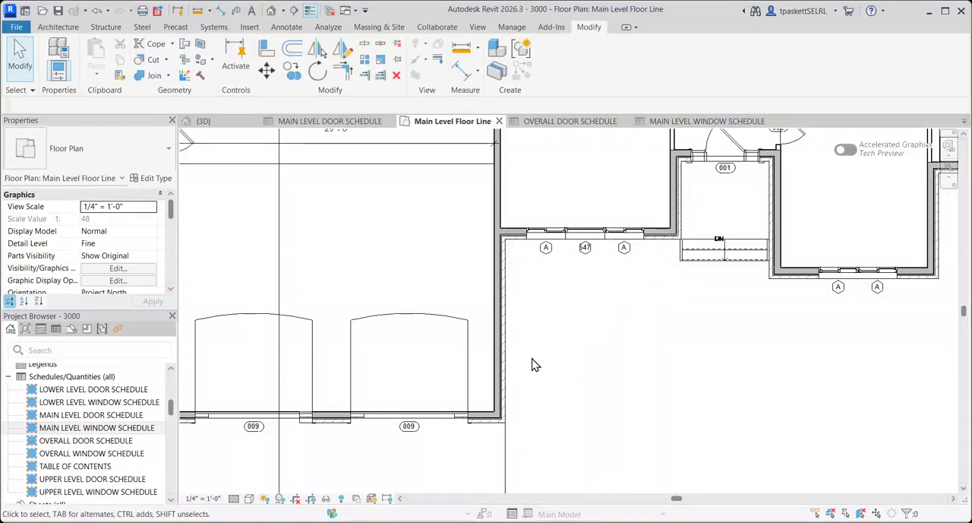
Change the ID of the 3'-0" by 5'-0" fixed window in the main level window schedule to G.
{"action": "left_click", "coordinate": [695, 121]}
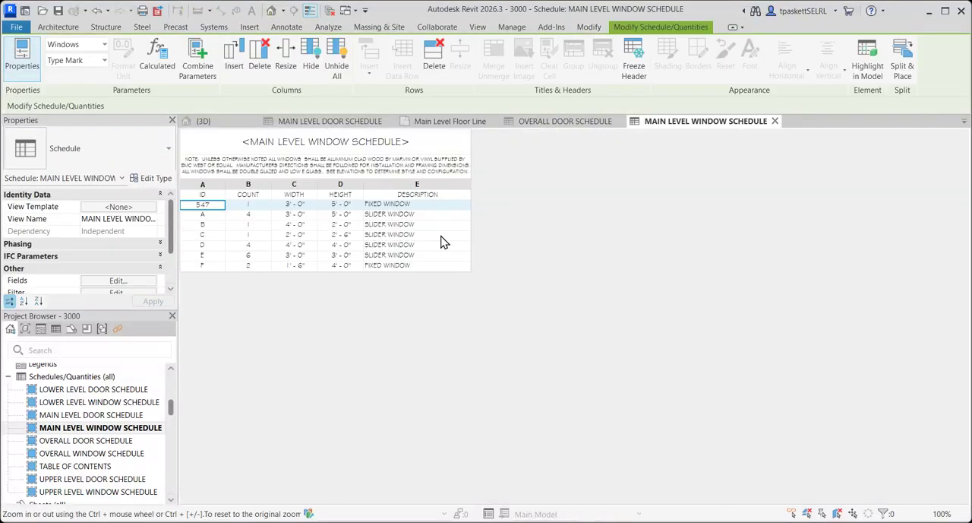
{"action": "left_click", "coordinate": [219, 205]}
{"action": "key", "text": "Return"}
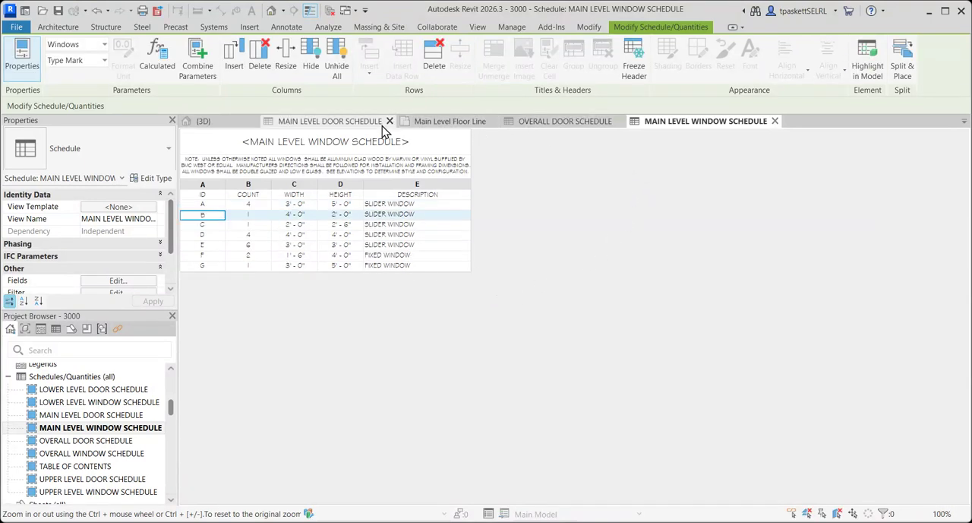
Check the updated window tag on the Main Level Floor Line plan and save the project.
{"action": "left_click", "coordinate": [443, 123]}
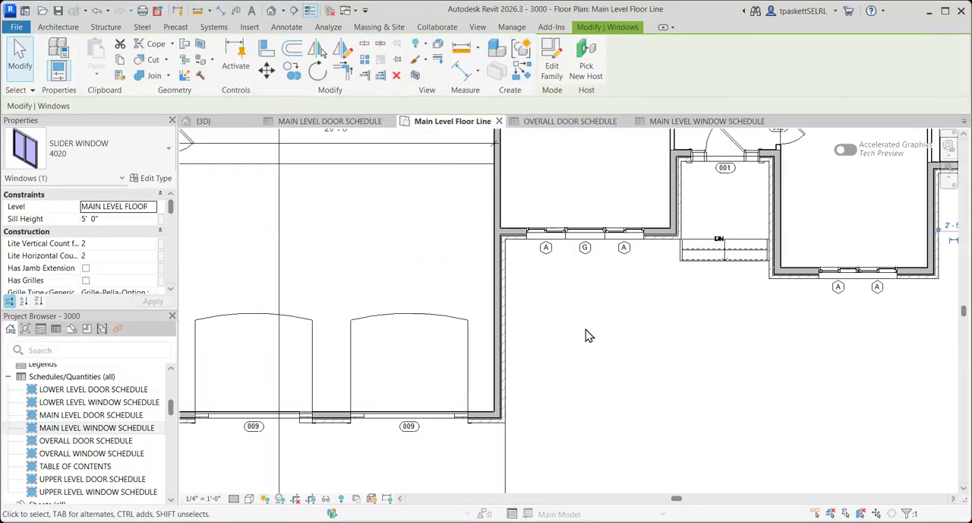
{"action": "left_click", "coordinate": [631, 350]}
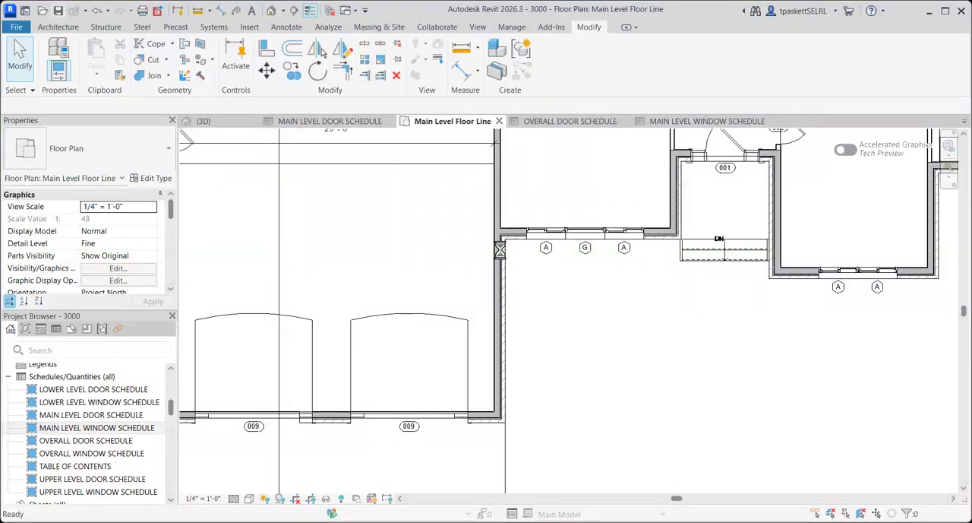
{"action": "key", "text": "ctrl+s"}
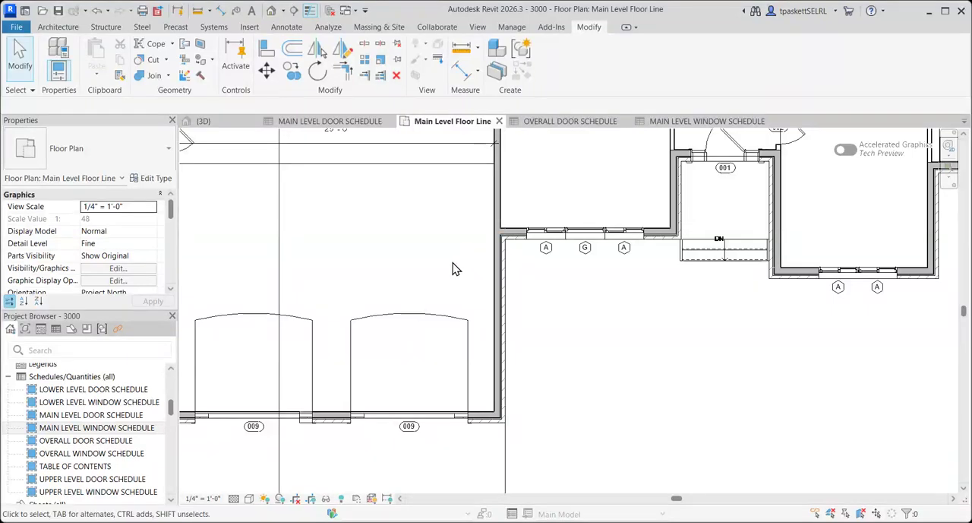
Collapse the Schedules/Quantities group and the 2 - GENERAL NOTES sheet in the project tree.
{"action": "left_click", "coordinate": [91, 427]}
{"action": "left_click", "coordinate": [9, 377]}
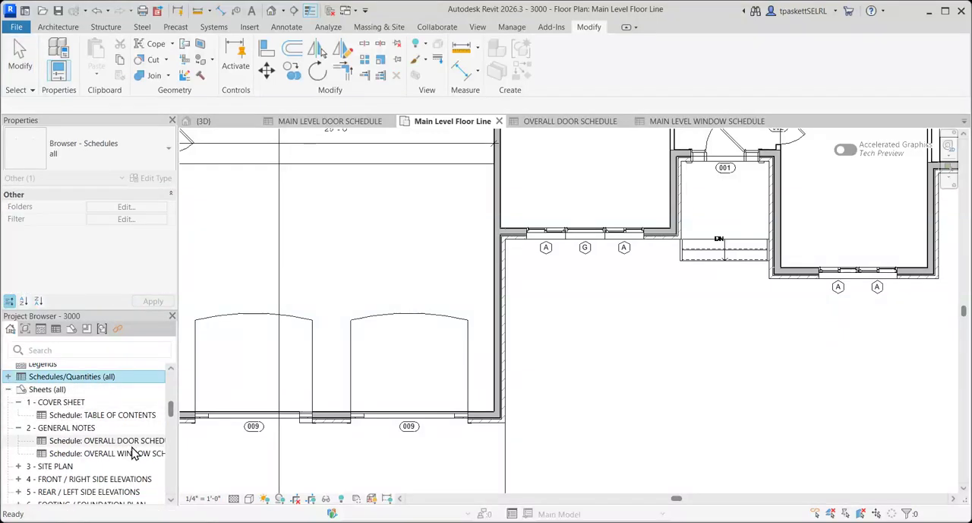
{"action": "scroll", "coordinate": [96, 452], "scroll_direction": "down", "scroll_amount": 4}
{"action": "scroll", "coordinate": [101, 440], "scroll_direction": "down", "scroll_amount": 2}
{"action": "scroll", "coordinate": [101, 441], "scroll_direction": "up", "scroll_amount": 10}
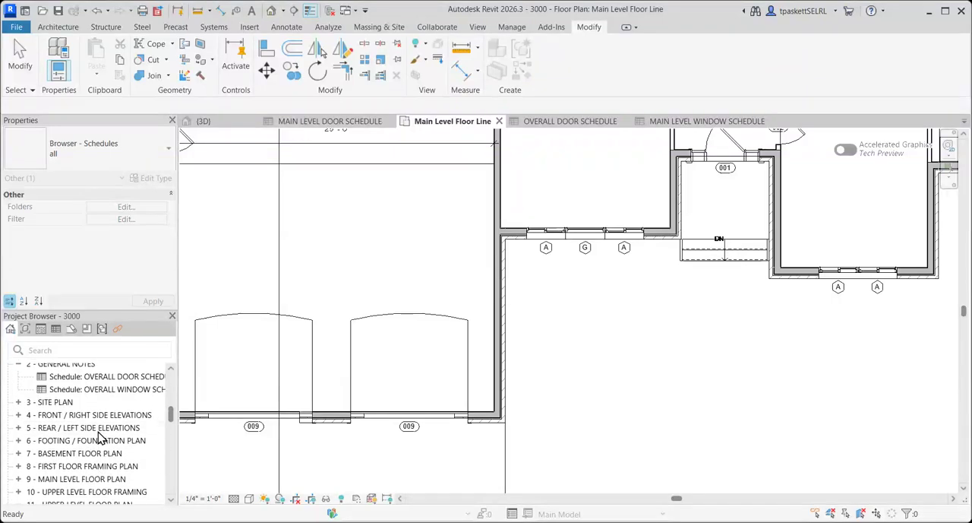
{"action": "scroll", "coordinate": [98, 439], "scroll_direction": "up", "scroll_amount": 3}
{"action": "scroll", "coordinate": [99, 439], "scroll_direction": "down", "scroll_amount": 5}
{"action": "scroll", "coordinate": [99, 441], "scroll_direction": "up", "scroll_amount": 3}
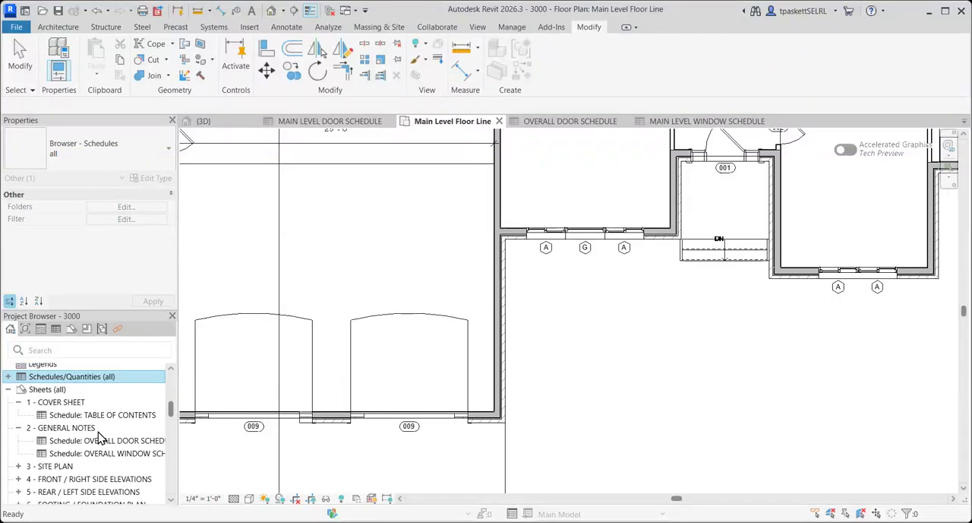
{"action": "left_click", "coordinate": [19, 427]}
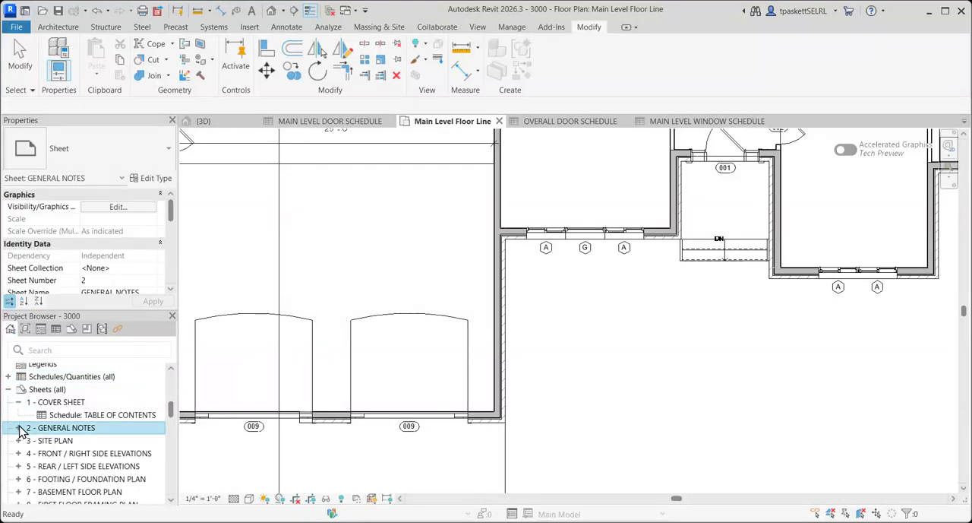
Open the sheet 9 - MAIN LEVEL FLOOR PLAN.
{"action": "left_click", "coordinate": [67, 403]}
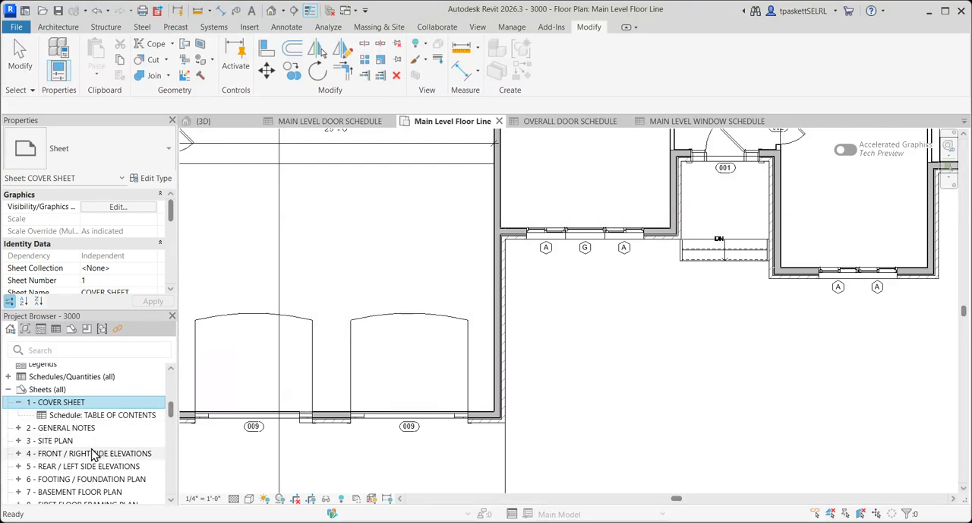
{"action": "scroll", "coordinate": [79, 444], "scroll_direction": "down", "scroll_amount": 6}
{"action": "scroll", "coordinate": [79, 444], "scroll_direction": "up", "scroll_amount": 4}
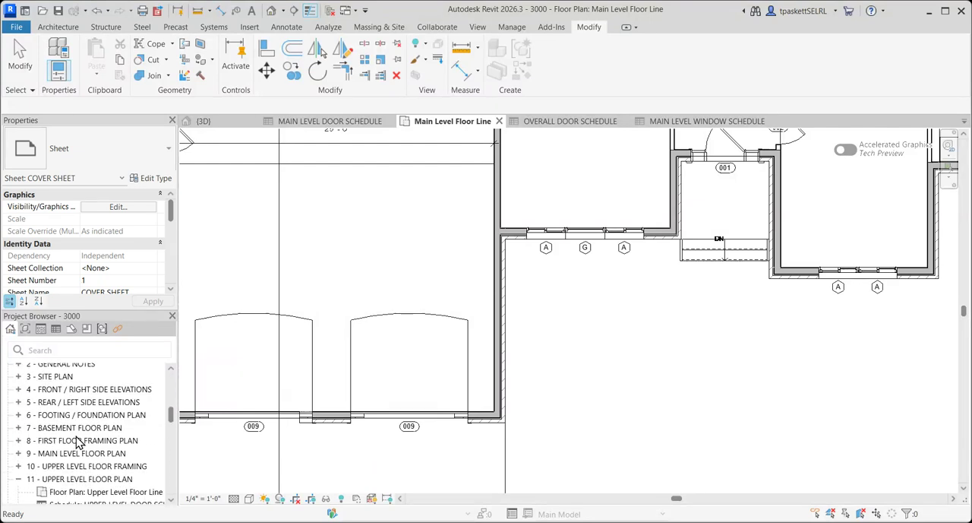
{"action": "double_click", "coordinate": [76, 452]}
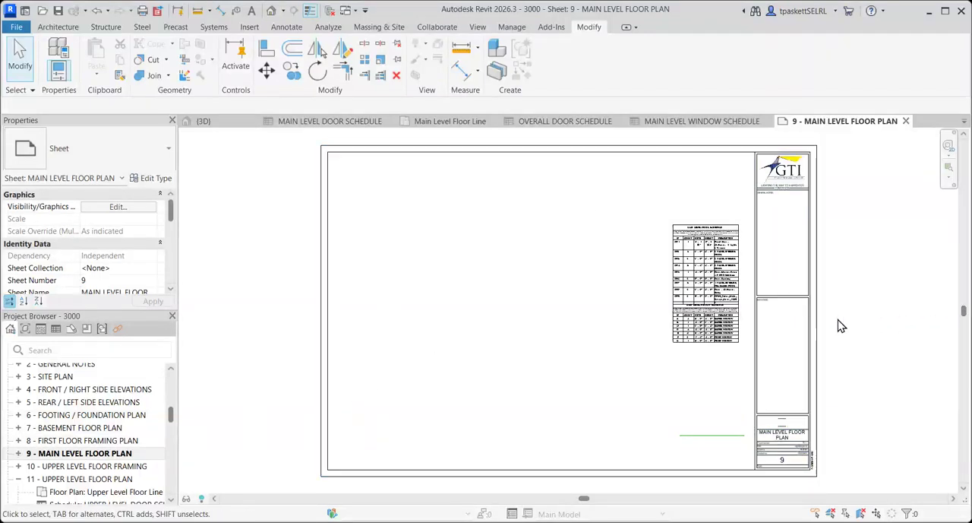
Examine the door and window schedules placed on the main level floor plan sheet and how they are positioned relative to each other.
{"action": "scroll", "coordinate": [732, 271], "scroll_direction": "up", "scroll_amount": 4}
{"action": "scroll", "coordinate": [656, 219], "scroll_direction": "up", "scroll_amount": 4}
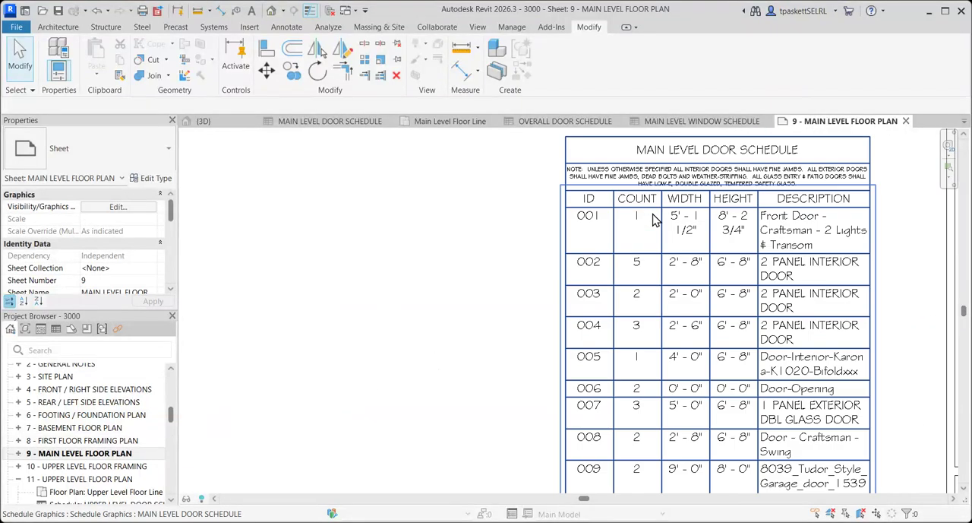
{"action": "scroll", "coordinate": [656, 219], "scroll_direction": "down", "scroll_amount": 4}
{"action": "scroll", "coordinate": [628, 271], "scroll_direction": "down", "scroll_amount": 2}
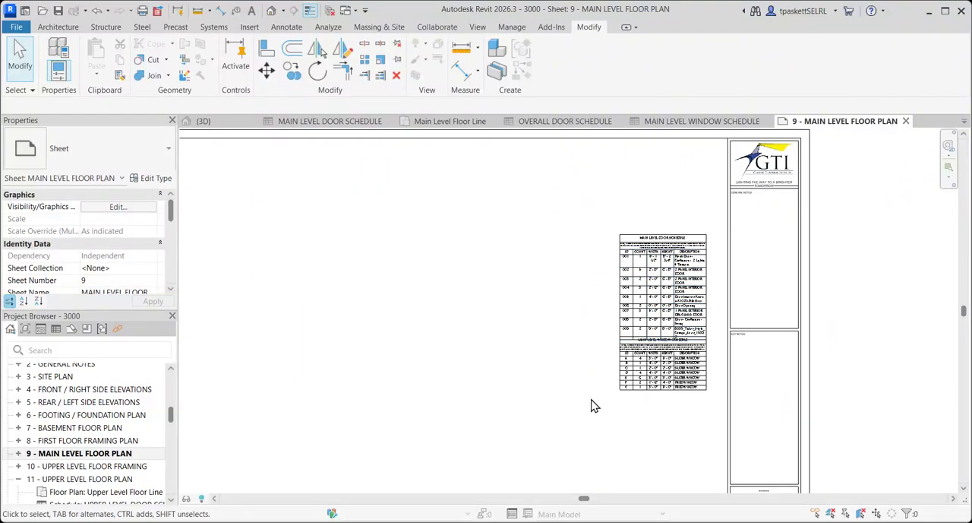
{"action": "scroll", "coordinate": [620, 395], "scroll_direction": "up", "scroll_amount": 5}
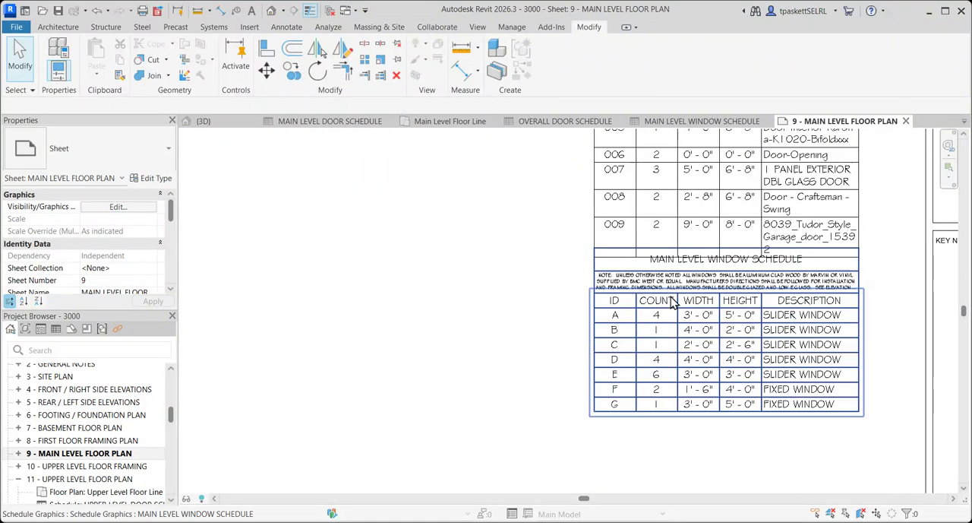
{"action": "scroll", "coordinate": [672, 302], "scroll_direction": "down", "scroll_amount": 5}
{"action": "middle_click_drag", "start_coordinate": [476, 343], "coordinate": [633, 293]}
{"action": "scroll", "coordinate": [638, 298], "scroll_direction": "down", "scroll_amount": 1}
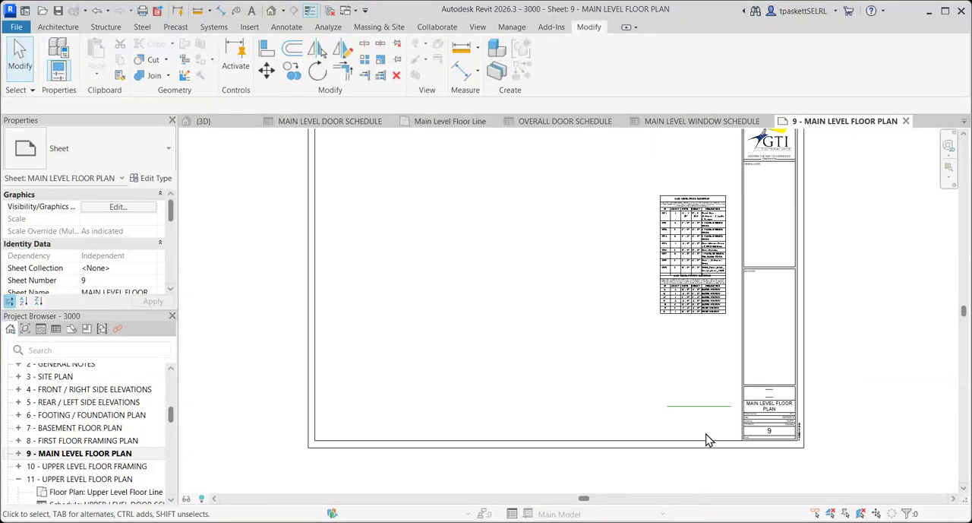
Select the main level window schedule on the sheet and widen it slightly.
{"action": "left_click", "coordinate": [693, 313]}
{"action": "mouse_move", "coordinate": [681, 329]}
{"action": "left_mouse_down"}
{"action": "mouse_move", "coordinate": [677, 341]}
{"action": "mouse_move", "coordinate": [707, 321]}
{"action": "mouse_move", "coordinate": [695, 332]}
{"action": "left_mouse_up"}
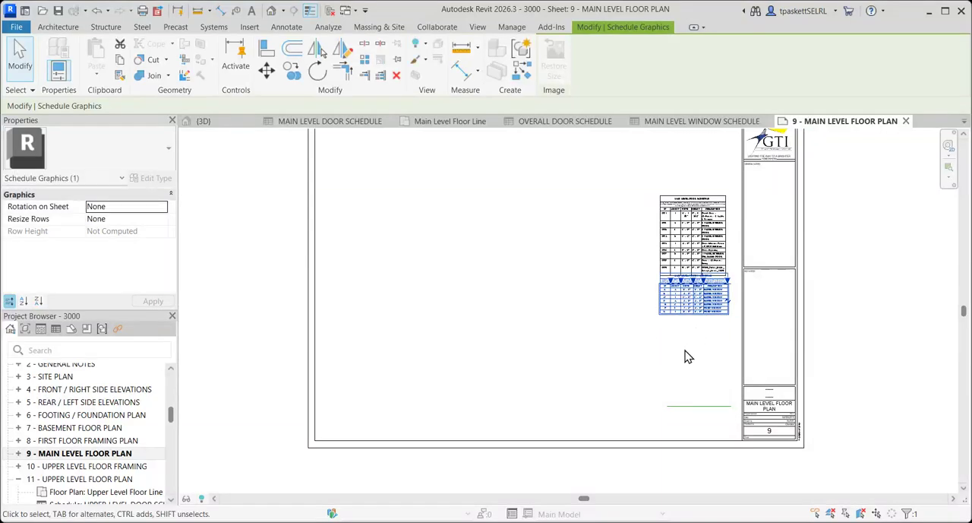
{"action": "left_click", "coordinate": [688, 357]}
{"action": "scroll", "coordinate": [714, 270], "scroll_direction": "up", "scroll_amount": 3}
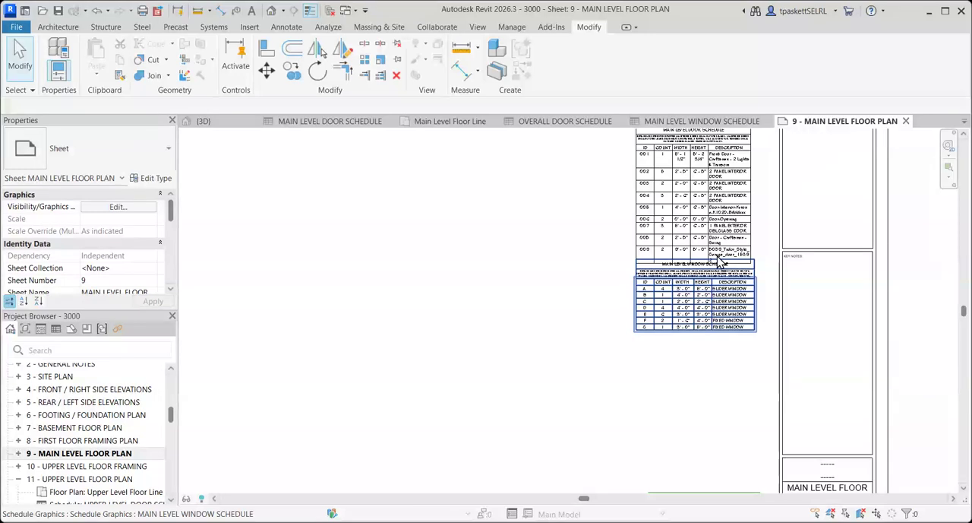
Move the main level window schedule down the sheet, clear of the door schedule and just above the green line.
{"action": "left_click", "coordinate": [720, 261]}
{"action": "left_click_drag", "start_coordinate": [722, 266], "coordinate": [740, 396]}
{"action": "left_click", "coordinate": [734, 381]}
{"action": "scroll", "coordinate": [717, 300], "scroll_direction": "down", "scroll_amount": 2}
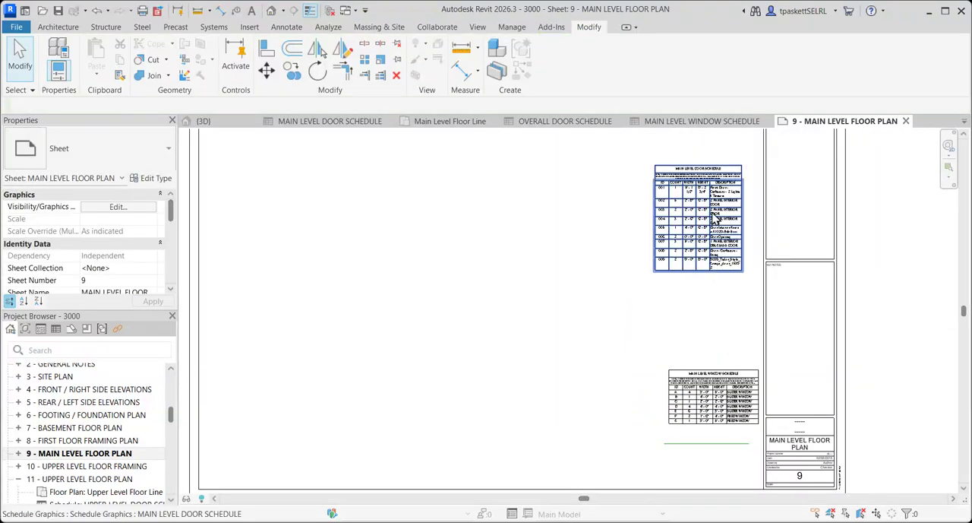
Move the main level door schedule down to sit just above the window schedule, with their left edges aligned.
{"action": "left_click", "coordinate": [727, 171]}
{"action": "left_click_drag", "start_coordinate": [727, 171], "coordinate": [741, 264]}
{"action": "scroll", "coordinate": [659, 349], "scroll_direction": "up", "scroll_amount": 4}
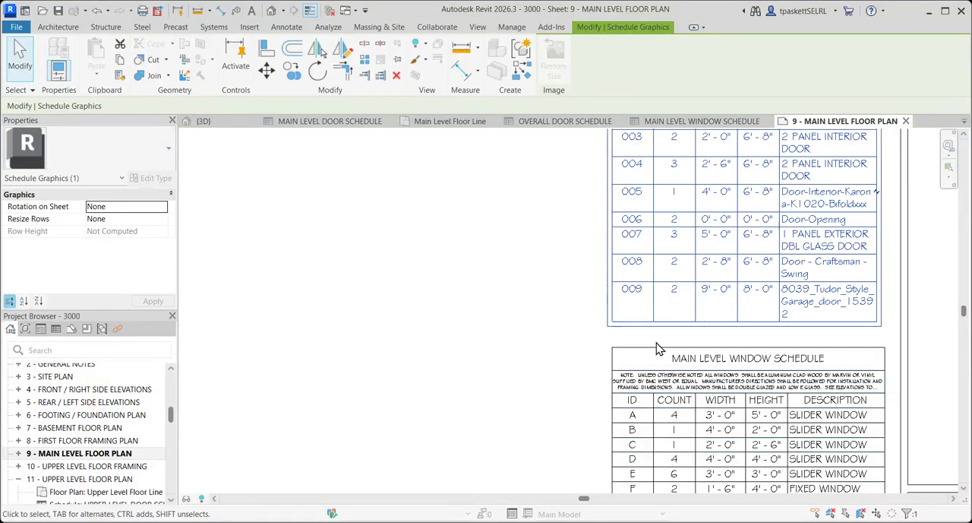
{"action": "scroll", "coordinate": [679, 363], "scroll_direction": "up", "scroll_amount": 3}
{"action": "scroll", "coordinate": [692, 265], "scroll_direction": "down", "scroll_amount": 4}
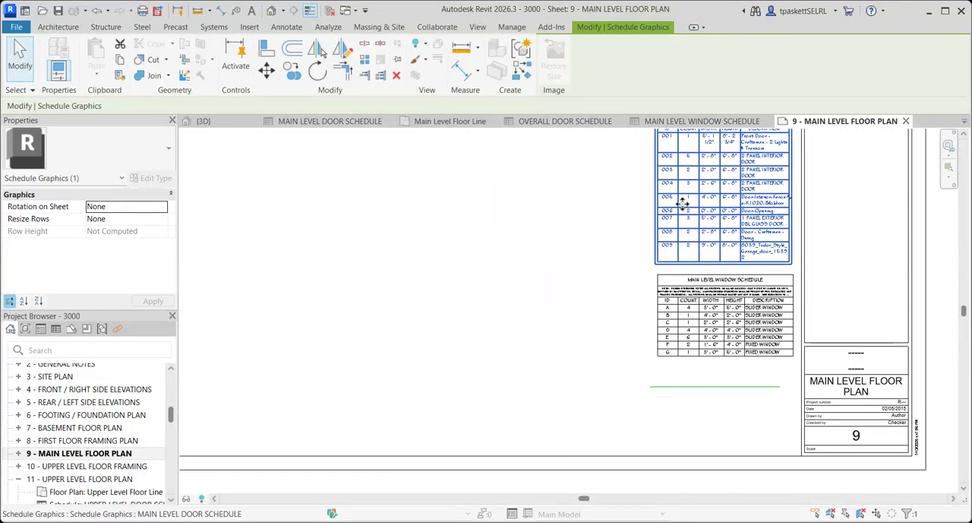
{"action": "scroll", "coordinate": [667, 201], "scroll_direction": "up", "scroll_amount": 3}
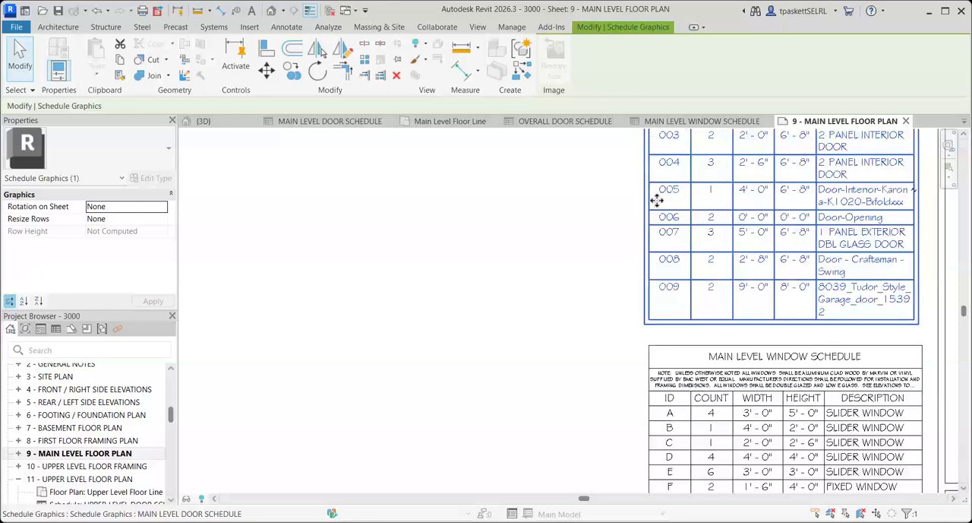
{"action": "scroll", "coordinate": [582, 280], "scroll_direction": "down", "scroll_amount": 2}
{"action": "middle_click_drag", "start_coordinate": [582, 280], "coordinate": [549, 417]}
{"action": "scroll", "coordinate": [689, 222], "scroll_direction": "up", "scroll_amount": 1}
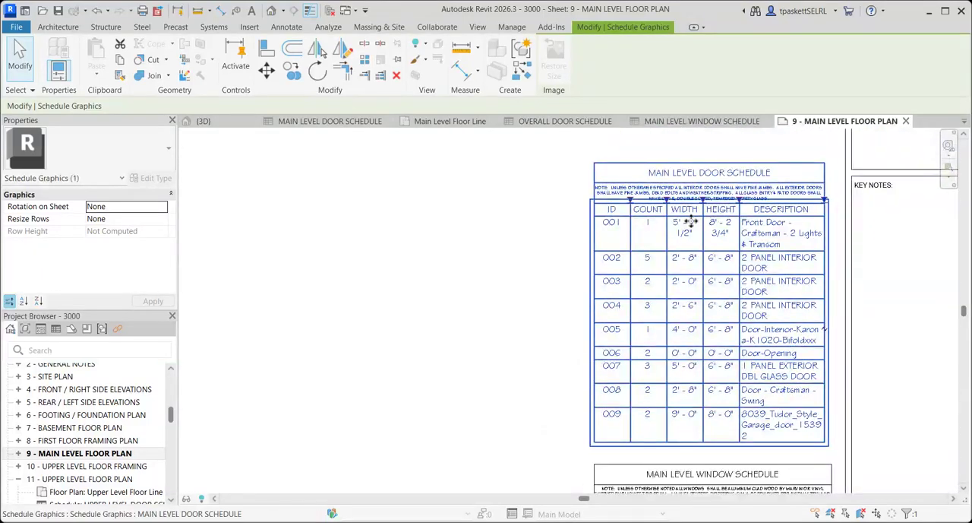
Widen the door schedule's DESCRIPTION column until every description fits on one line, and shift the schedule left inside the sheet border.
{"action": "left_click_drag", "start_coordinate": [711, 174], "coordinate": [637, 180]}
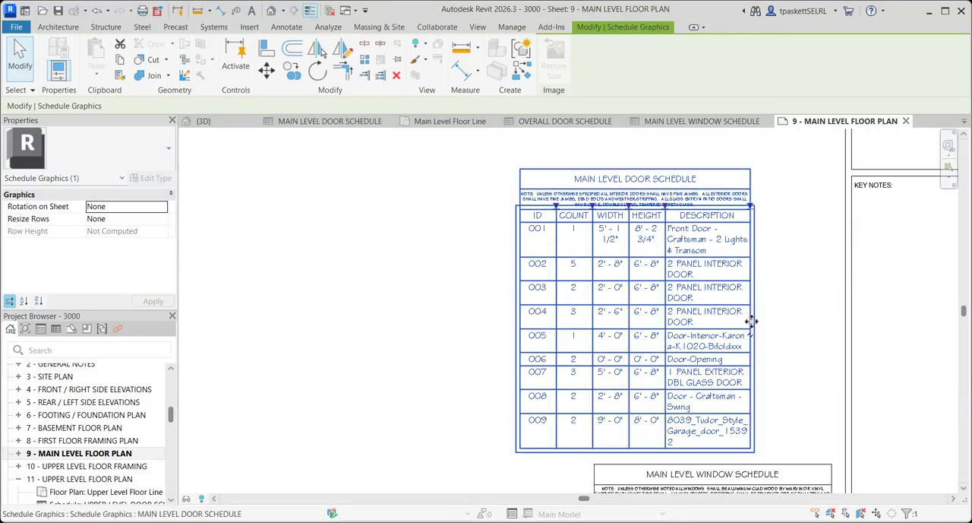
{"action": "left_click_drag", "start_coordinate": [751, 206], "coordinate": [784, 218]}
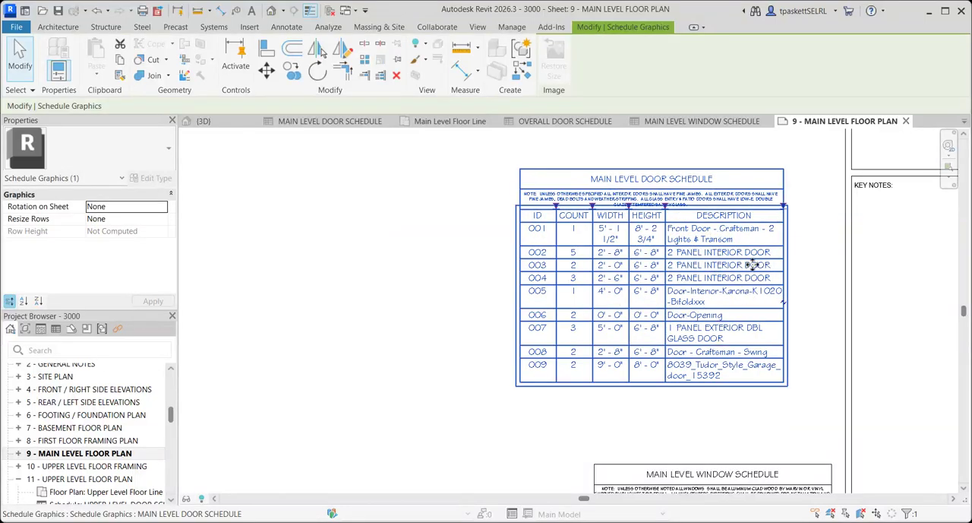
{"action": "left_click_drag", "start_coordinate": [785, 208], "coordinate": [858, 220]}
{"action": "key", "text": "Escape"}
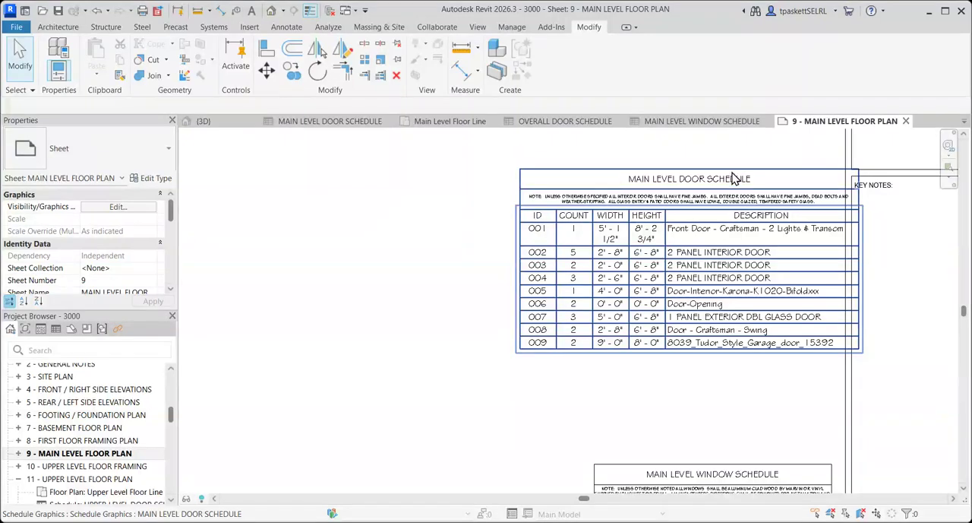
{"action": "mouse_move", "coordinate": [705, 190]}
{"action": "left_mouse_down"}
{"action": "mouse_move", "coordinate": [662, 185]}
{"action": "mouse_move", "coordinate": [688, 191]}
{"action": "left_mouse_up"}
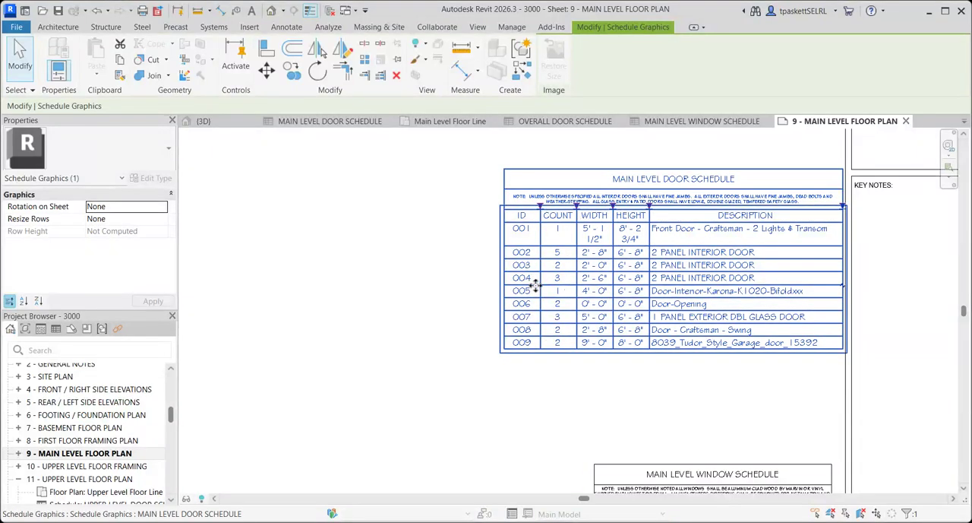
Narrow the door schedule's ID column and widen its WIDTH and HEIGHT columns so each dimension fits on one line.
{"action": "left_click_drag", "start_coordinate": [544, 215], "coordinate": [539, 212]}
{"action": "left_click_drag", "start_coordinate": [537, 211], "coordinate": [533, 215]}
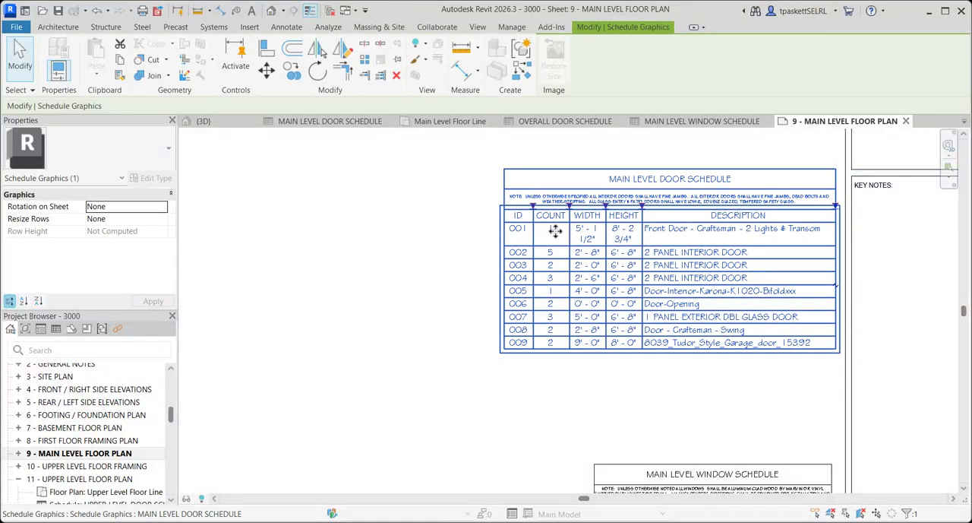
{"action": "left_click_drag", "start_coordinate": [607, 205], "coordinate": [693, 213]}
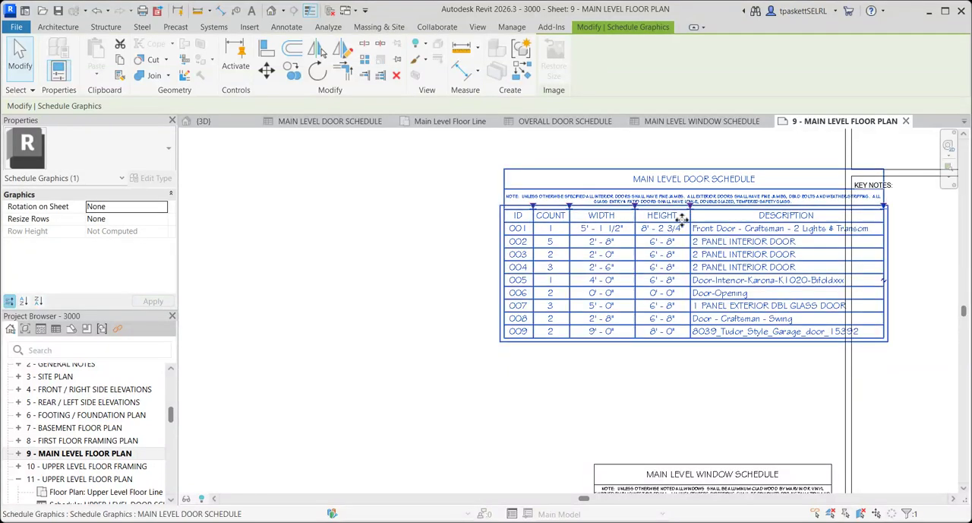
Move the main level door schedule left until its right edge clears the title block's key notes column.
{"action": "key", "text": "Escape"}
{"action": "left_click", "coordinate": [721, 174]}
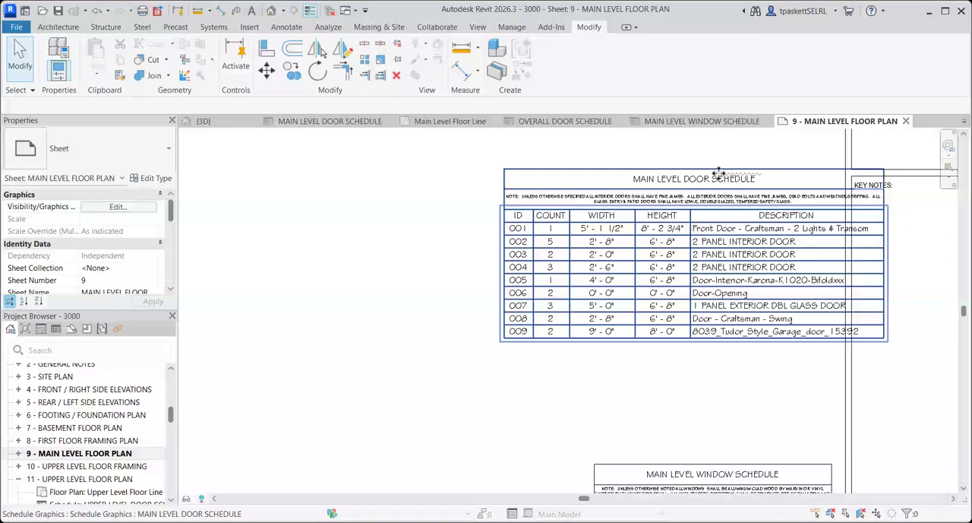
{"action": "left_click", "coordinate": [586, 418]}
{"action": "left_click", "coordinate": [659, 180]}
{"action": "left_click_drag", "start_coordinate": [659, 180], "coordinate": [608, 177]}
{"action": "scroll", "coordinate": [608, 177], "scroll_direction": "down", "scroll_amount": 3}
{"action": "scroll", "coordinate": [521, 300], "scroll_direction": "down", "scroll_amount": 3}
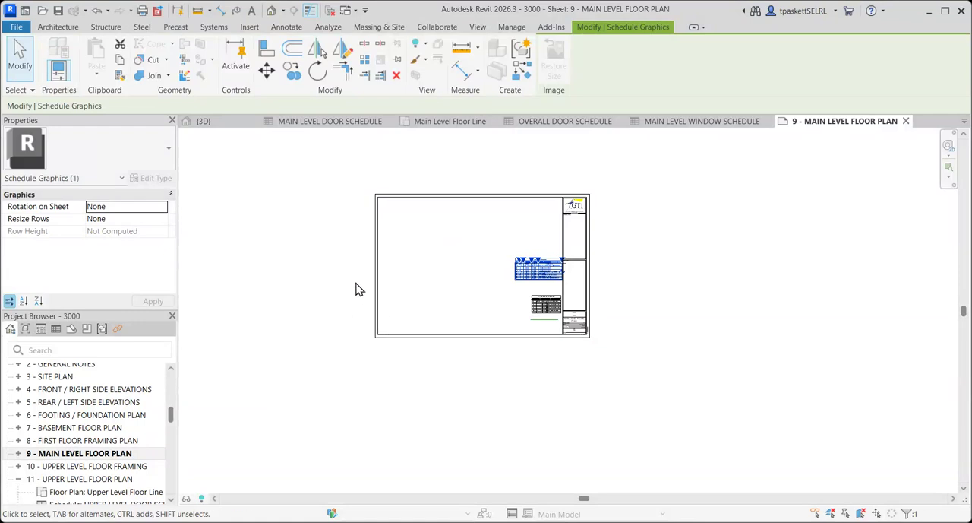
Expand the project's list of schedules and examine the placed-on-sheet markers beside the plans, elevations and schedules.
{"action": "scroll", "coordinate": [133, 422], "scroll_direction": "up", "scroll_amount": 1}
{"action": "scroll", "coordinate": [133, 422], "scroll_direction": "down", "scroll_amount": 3}
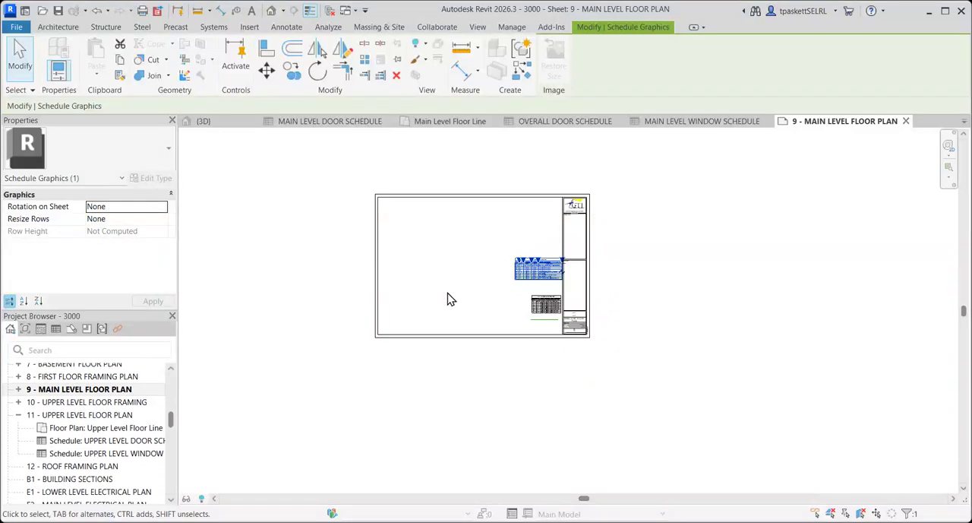
{"action": "scroll", "coordinate": [515, 302], "scroll_direction": "up", "scroll_amount": 4}
{"action": "scroll", "coordinate": [518, 270], "scroll_direction": "down", "scroll_amount": 1}
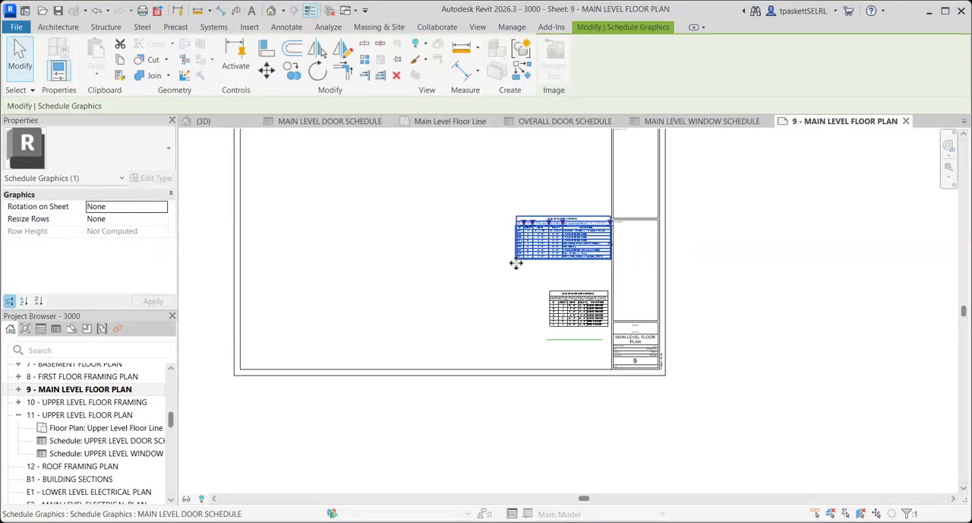
{"action": "scroll", "coordinate": [497, 284], "scroll_direction": "up", "scroll_amount": 1}
{"action": "left_click_drag", "start_coordinate": [171, 426], "coordinate": [167, 402]}
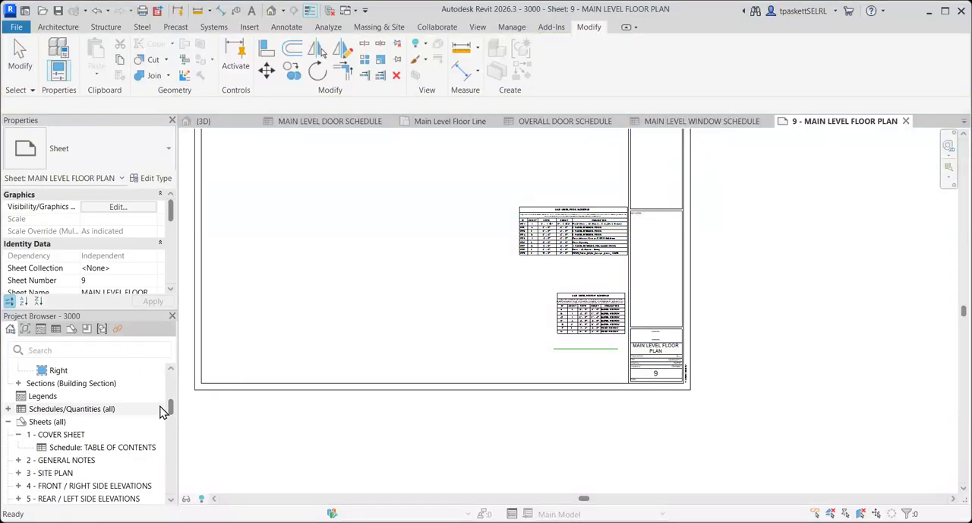
{"action": "left_click", "coordinate": [10, 410]}
{"action": "scroll", "coordinate": [99, 428], "scroll_direction": "down", "scroll_amount": 2}
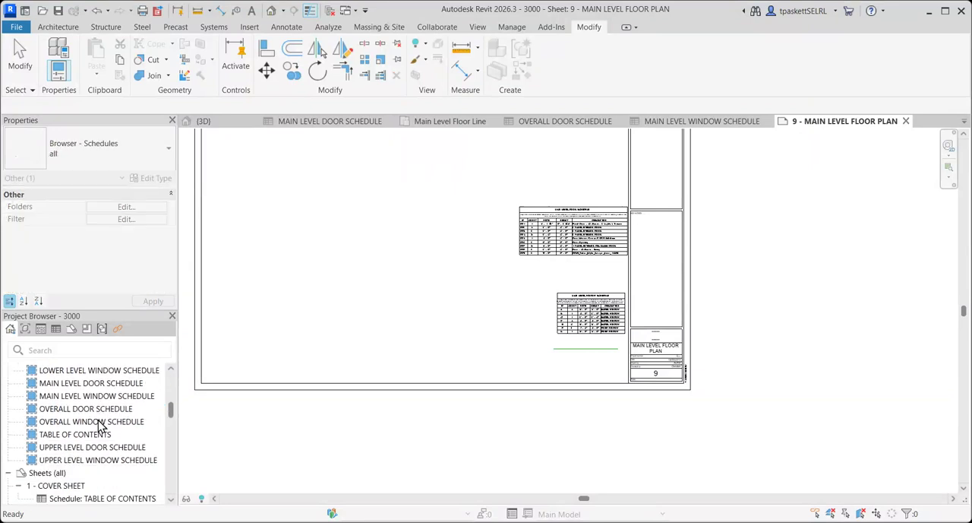
{"action": "scroll", "coordinate": [99, 428], "scroll_direction": "up", "scroll_amount": 5}
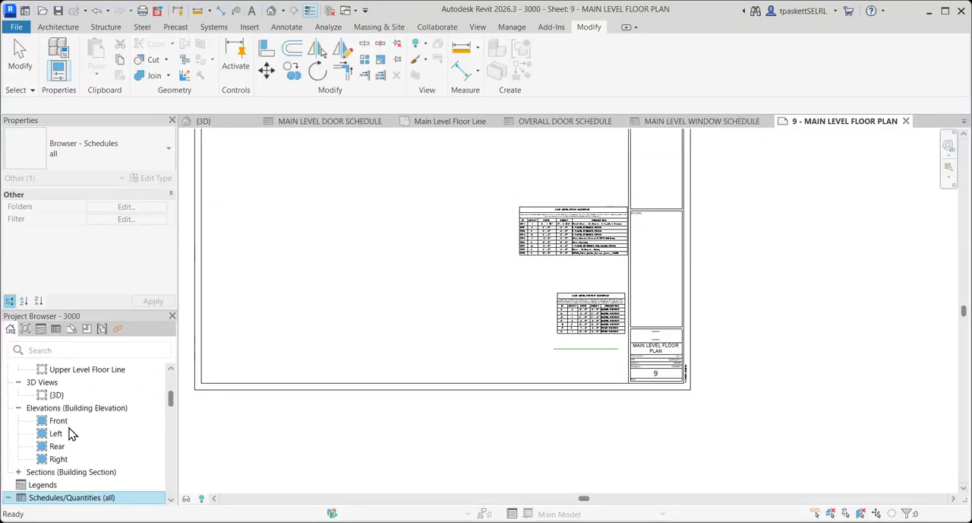
{"action": "scroll", "coordinate": [68, 418], "scroll_direction": "up", "scroll_amount": 2}
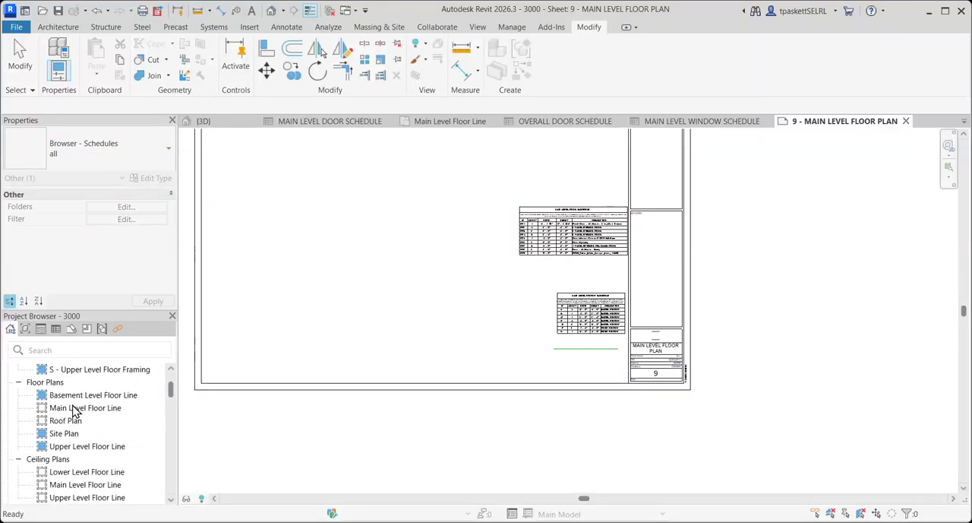
{"action": "scroll", "coordinate": [68, 414], "scroll_direction": "down", "scroll_amount": 2}
{"action": "scroll", "coordinate": [68, 417], "scroll_direction": "up", "scroll_amount": 4}
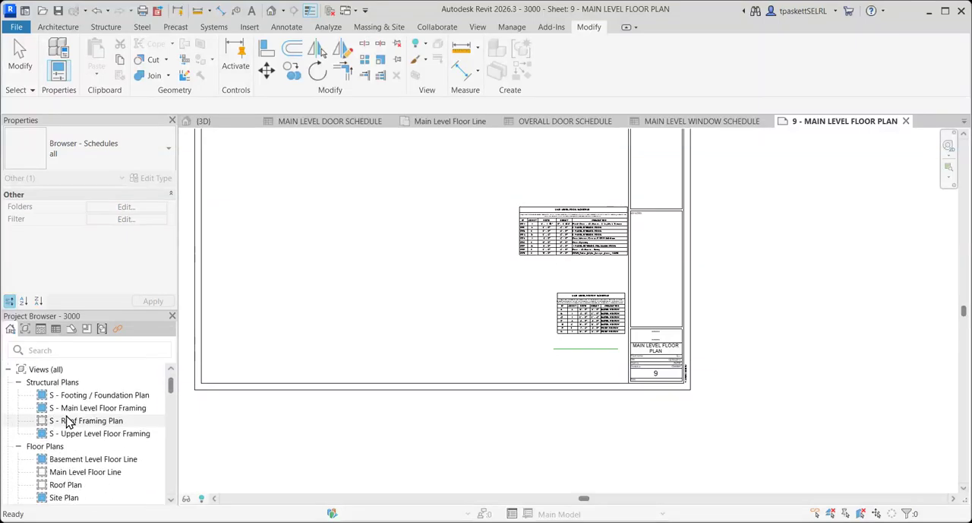
{"action": "scroll", "coordinate": [97, 423], "scroll_direction": "down", "scroll_amount": 4}
{"action": "left_click_drag", "start_coordinate": [174, 397], "coordinate": [173, 416]}
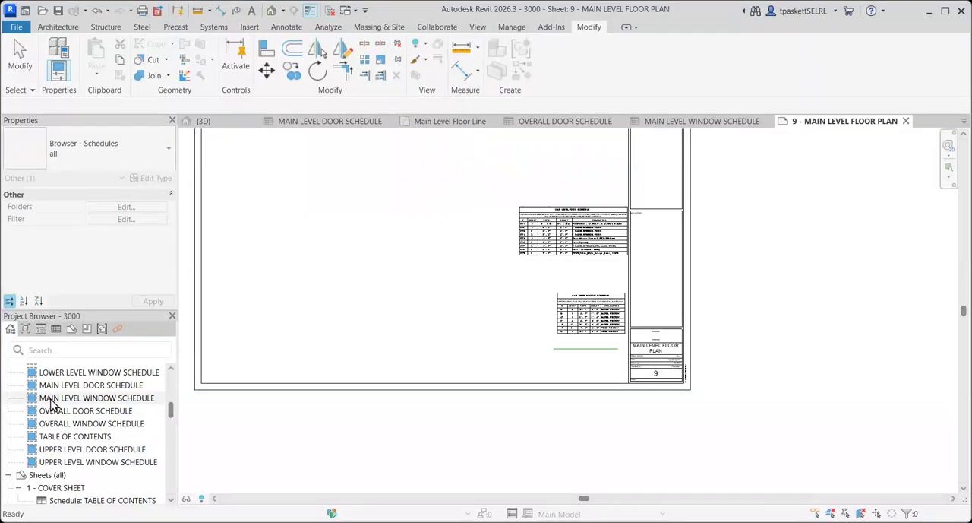
{"action": "scroll", "coordinate": [38, 448], "scroll_direction": "up", "scroll_amount": 1}
{"action": "scroll", "coordinate": [42, 444], "scroll_direction": "up", "scroll_amount": 2}
{"action": "scroll", "coordinate": [61, 439], "scroll_direction": "down", "scroll_amount": 5}
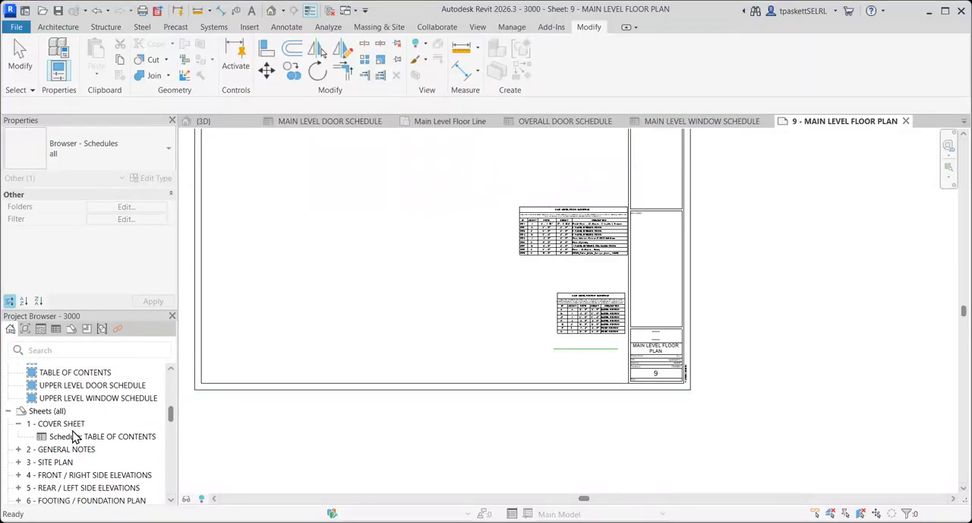
Delete the main level window schedule from the sheet and place it again between the door schedule and the green line.
{"action": "left_click", "coordinate": [588, 296]}
{"action": "left_click", "coordinate": [589, 298]}
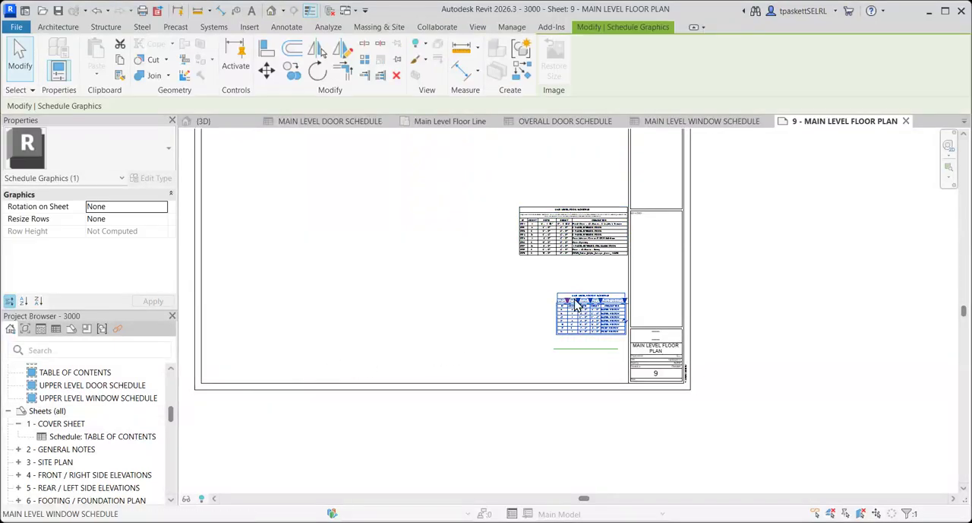
{"action": "key", "text": "Delete"}
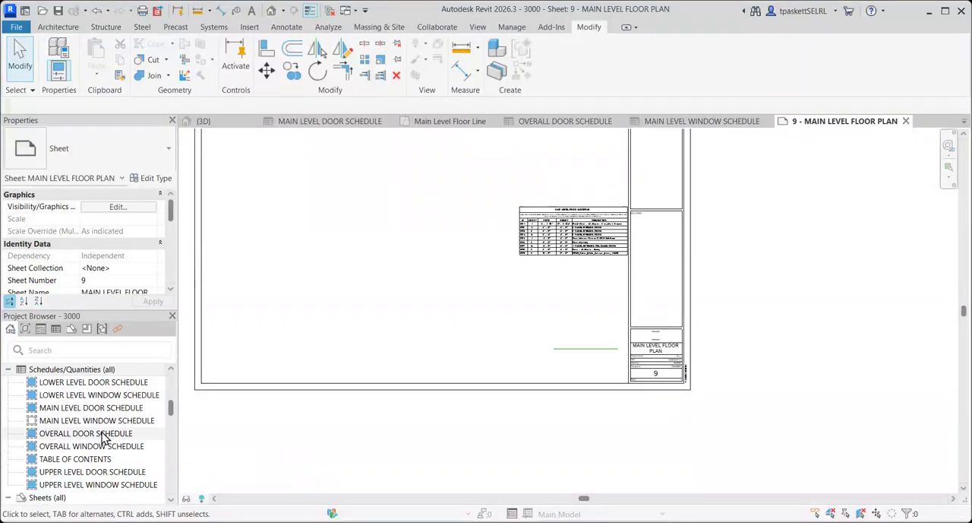
{"action": "left_click_drag", "start_coordinate": [93, 426], "coordinate": [556, 286]}
{"action": "left_click", "coordinate": [566, 308]}
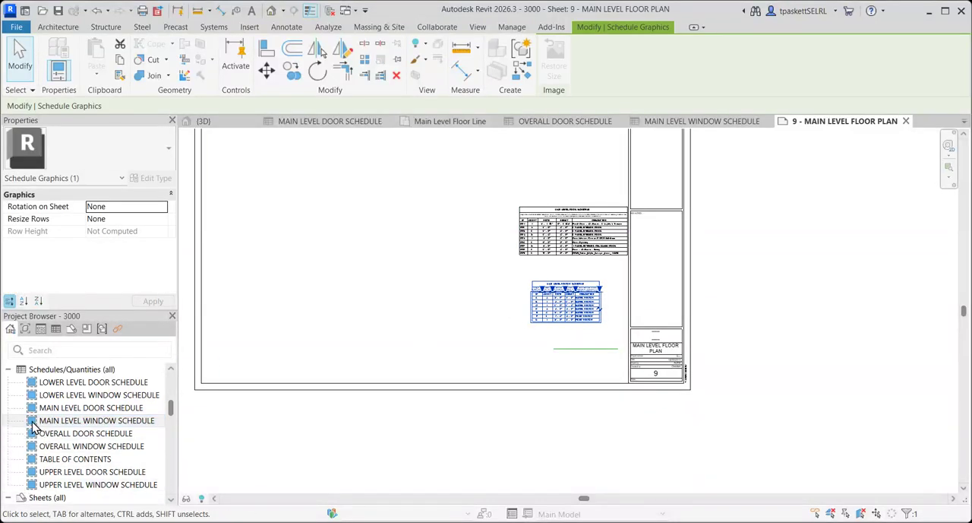